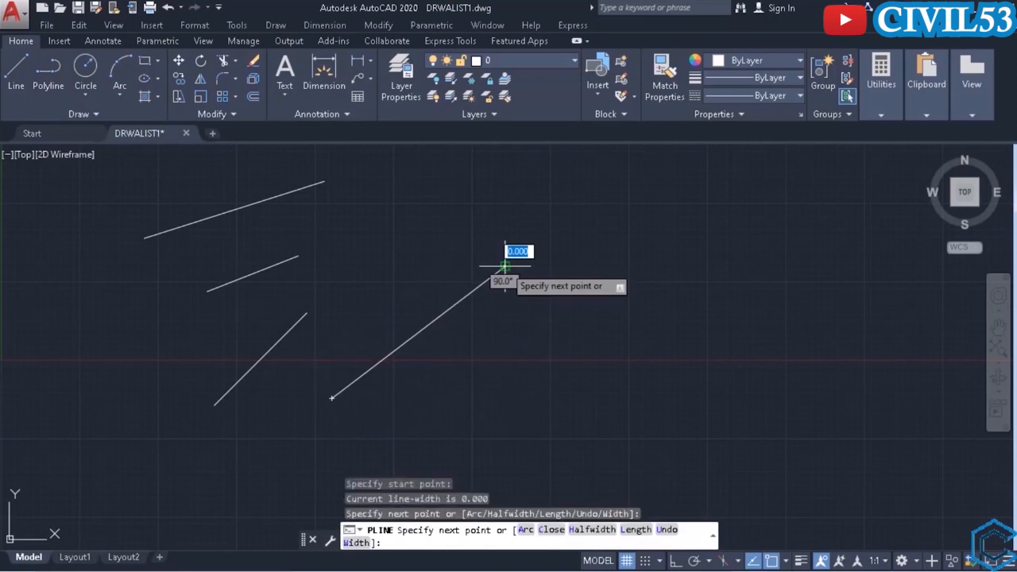
Add a downward-sloping second segment to the polyline, end it there, and select the finished polyline
click(602, 408)
middle_drag(565, 451, 570, 413)
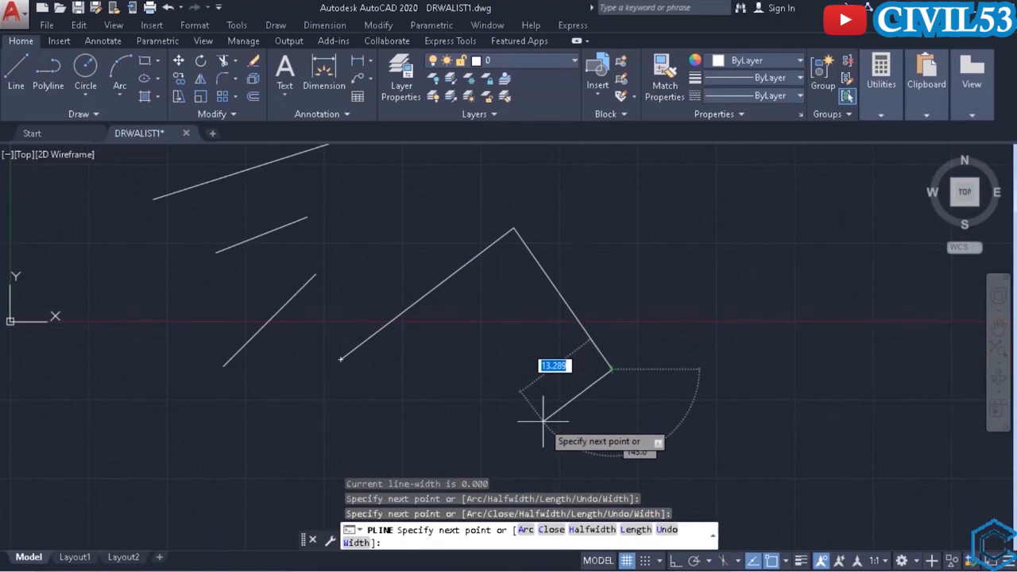
key(Escape)
key(Escape)
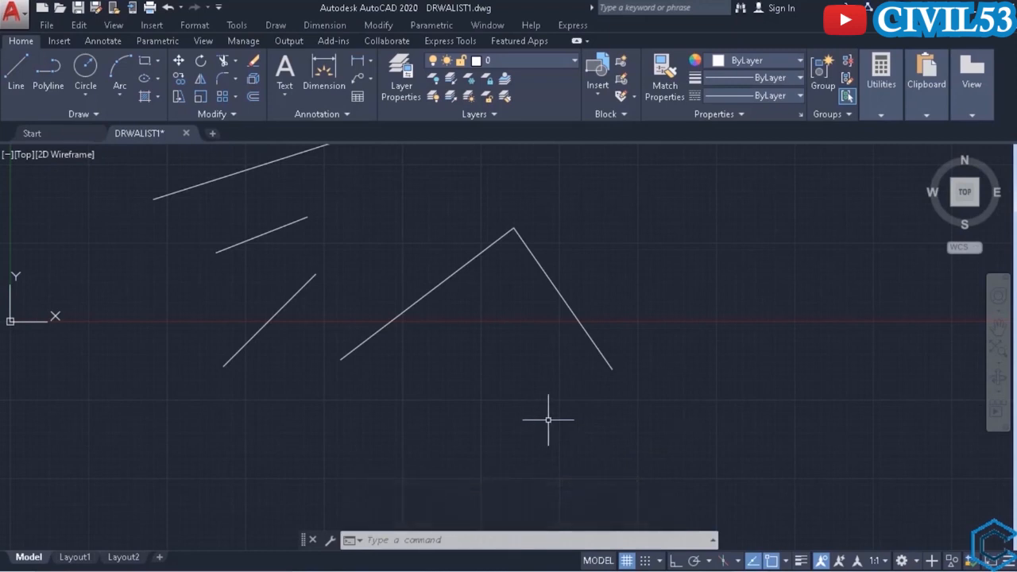
click(563, 296)
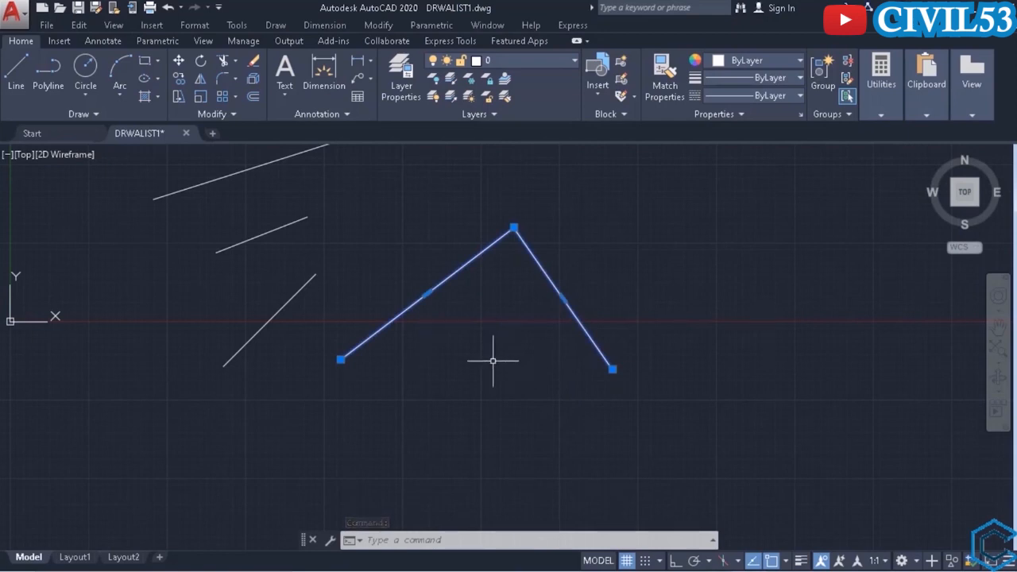
Draw two connected segments with the Line command above the polyline, one rising and one descending
click(14, 76)
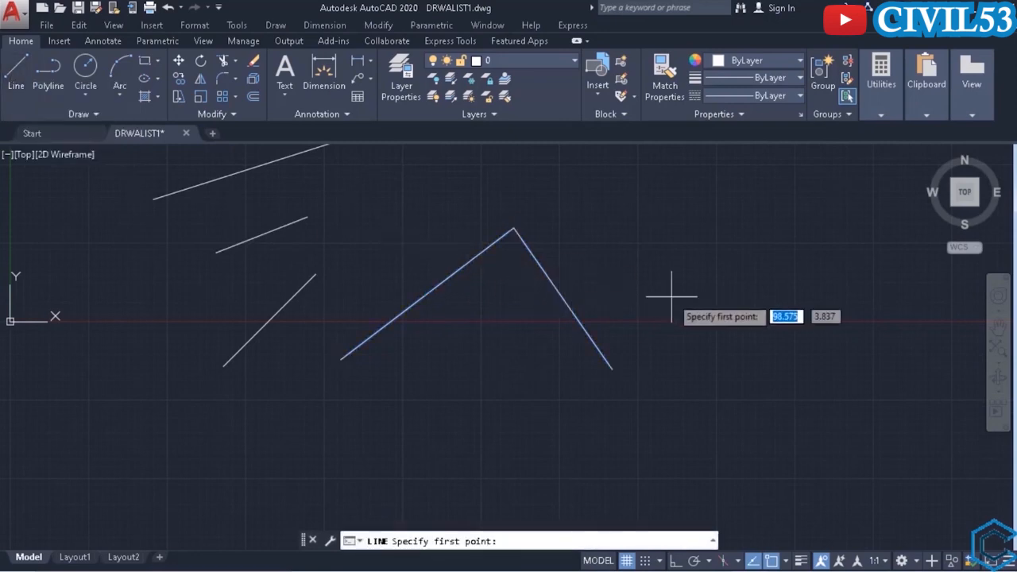
click(585, 200)
mouse_move(563, 197)
middle_down()
mouse_move(494, 309)
mouse_move(464, 334)
middle_up()
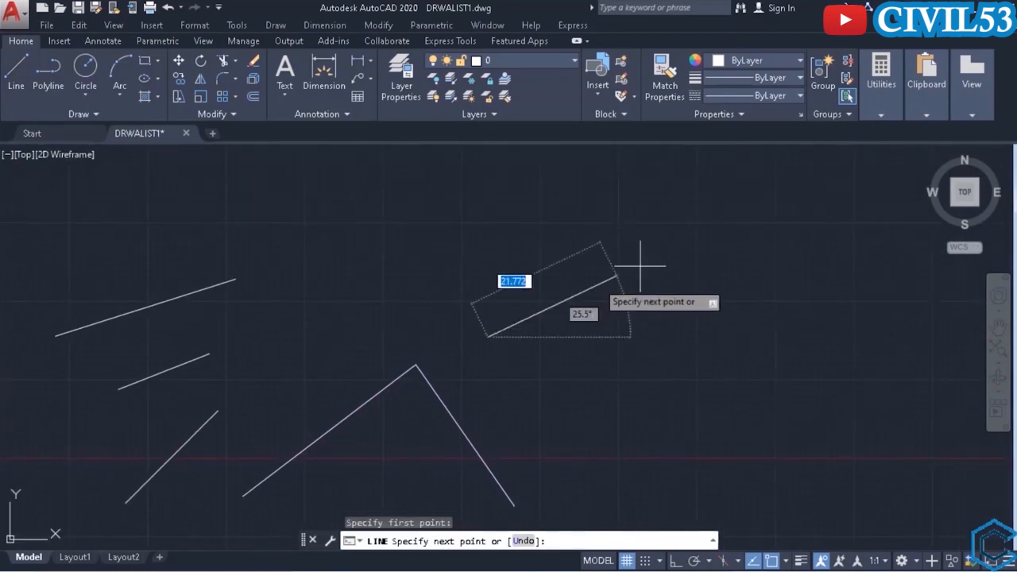
click(698, 223)
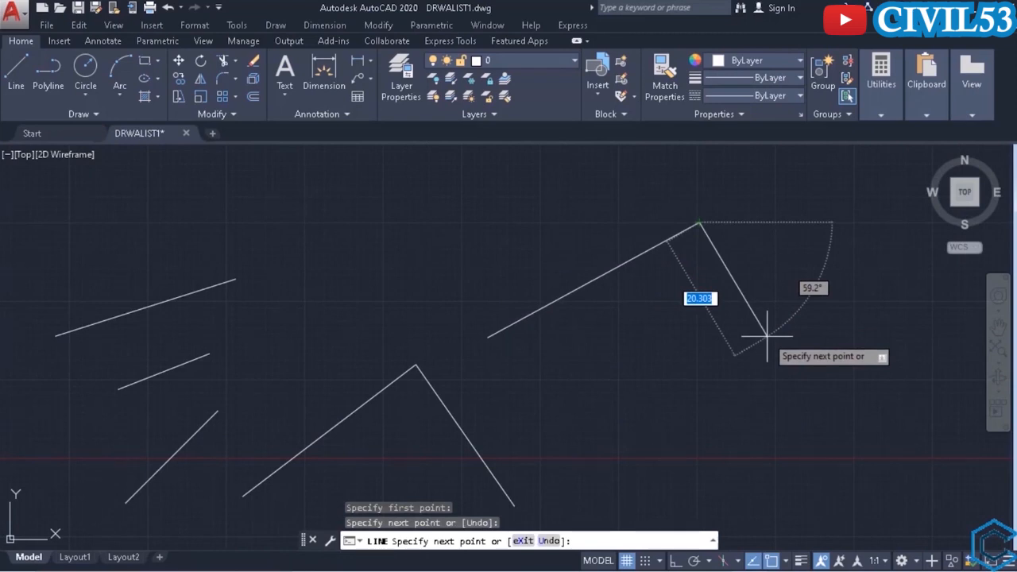
click(777, 369)
middle_drag(760, 438, 755, 374)
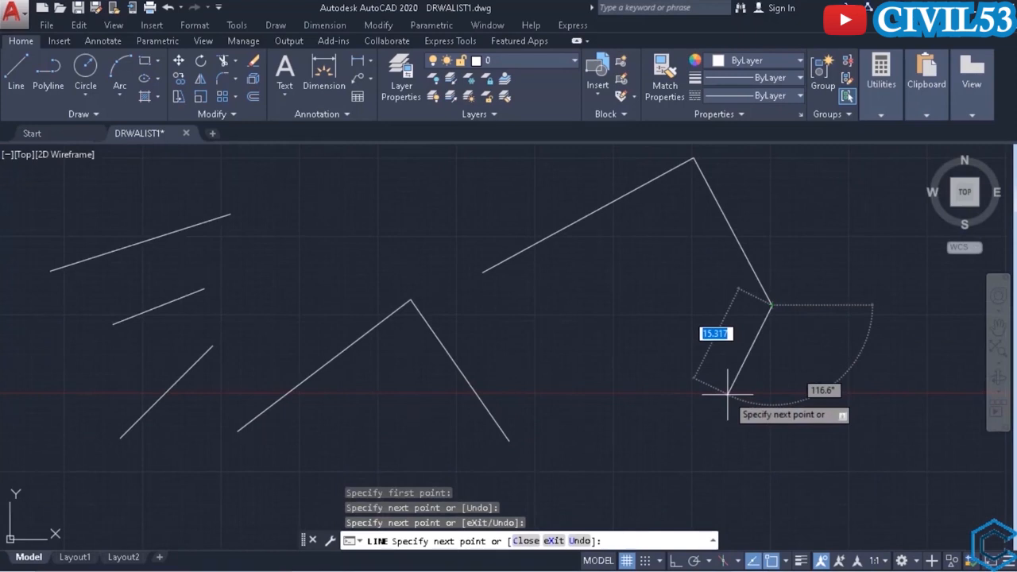
key(Escape)
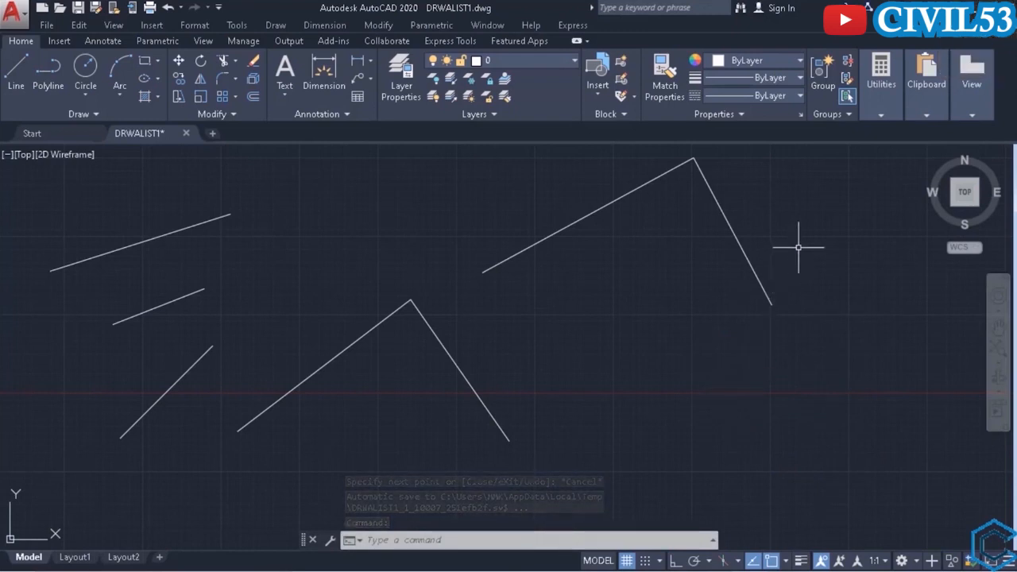
Select each of the two connected lines individually, and select the polyline to compare separate and joined segments
click(776, 256)
click(732, 258)
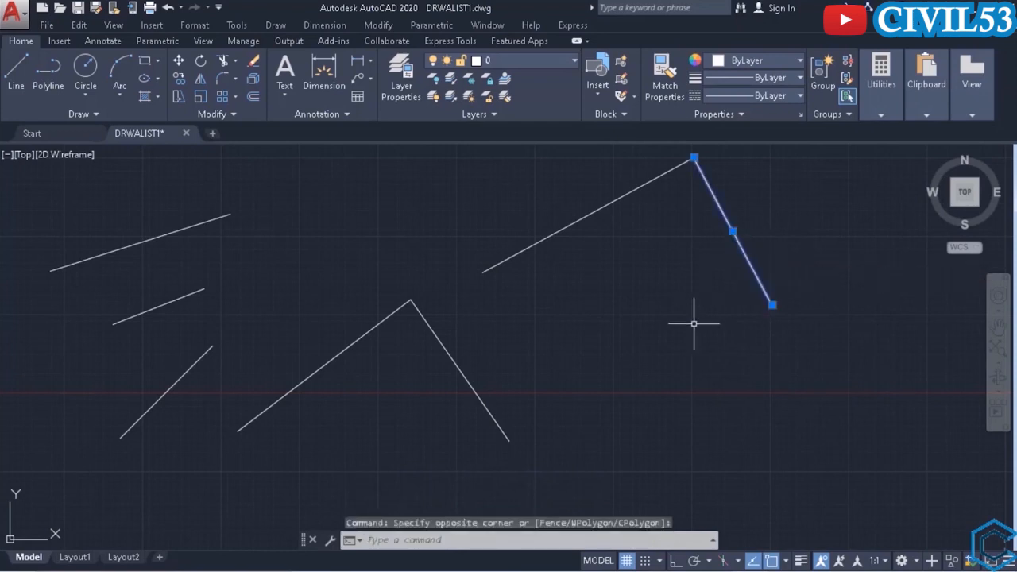
click(635, 266)
click(557, 200)
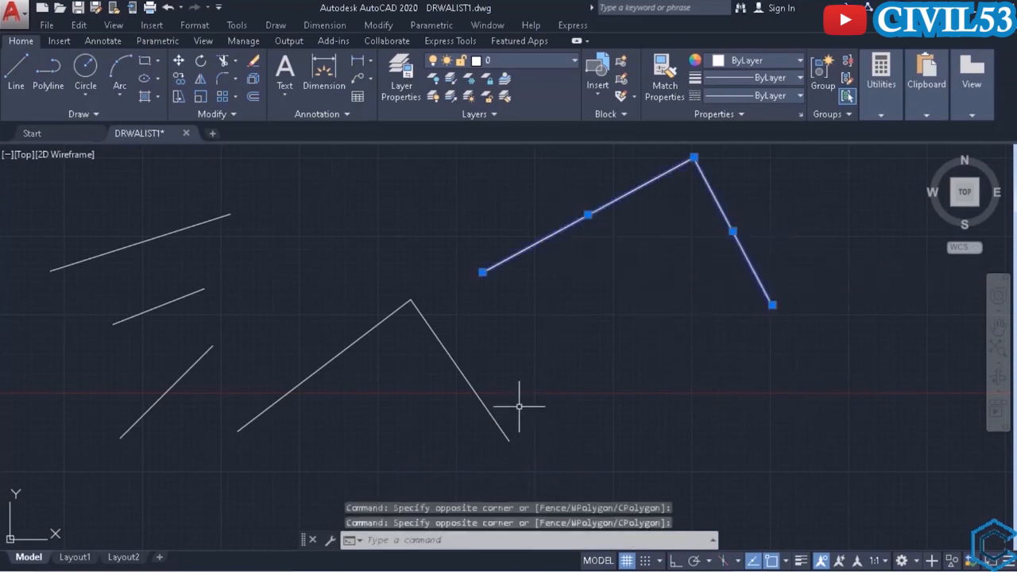
click(518, 333)
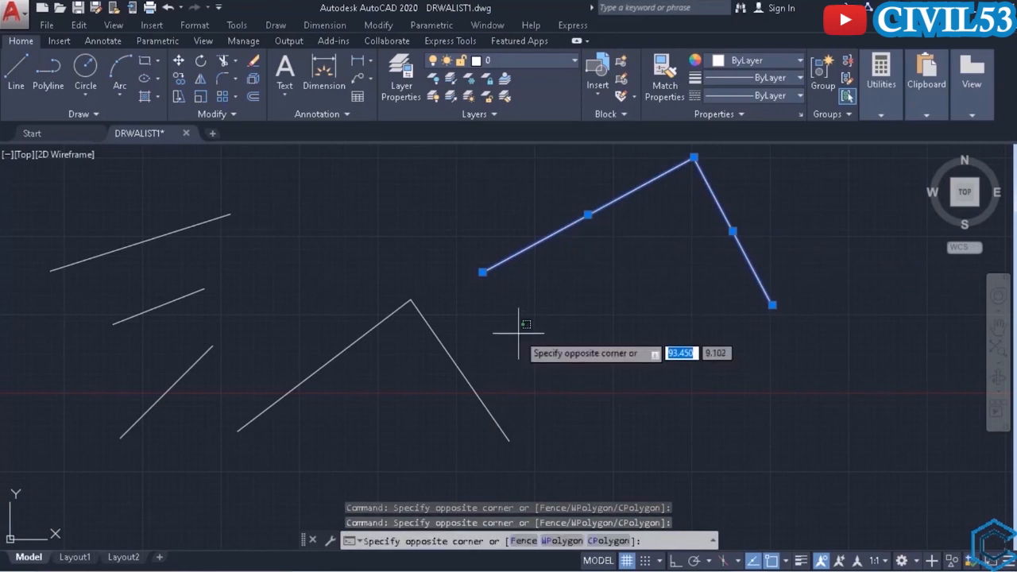
click(438, 395)
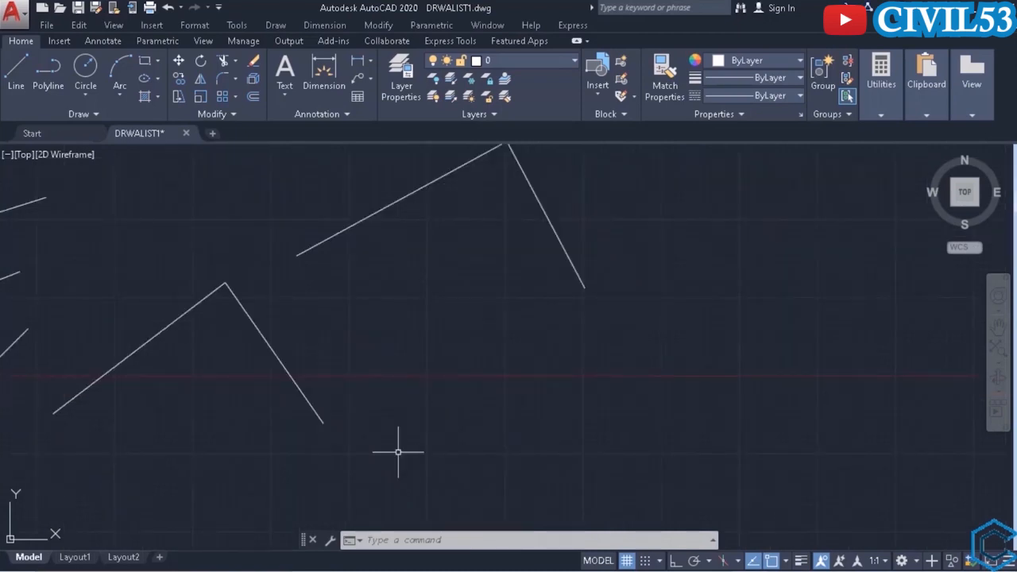
Draw a new polyline with a rising straight segment followed by an arc spanning about 34 units, using the Arc option
text(PL)
key(Return)
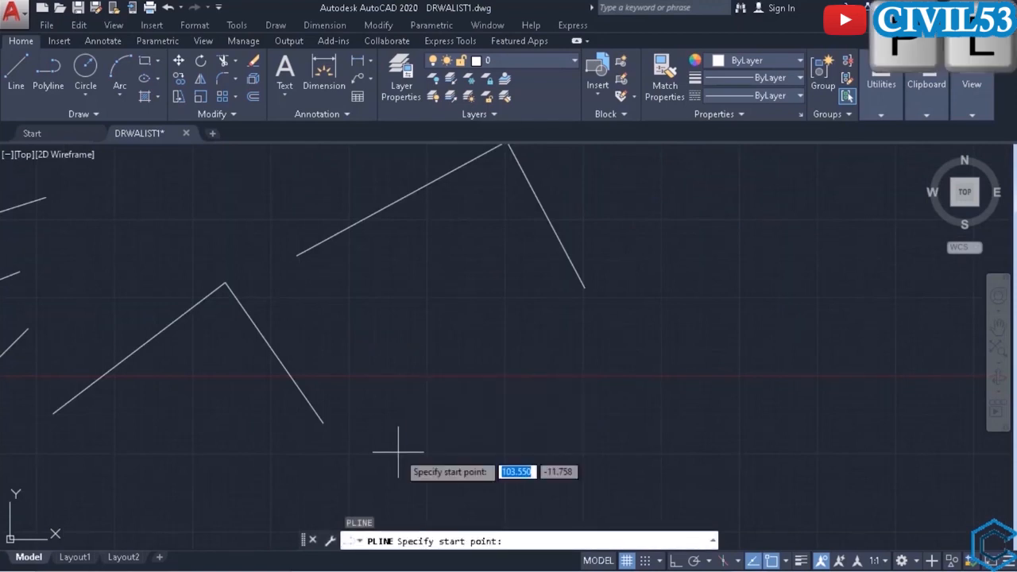
click(472, 441)
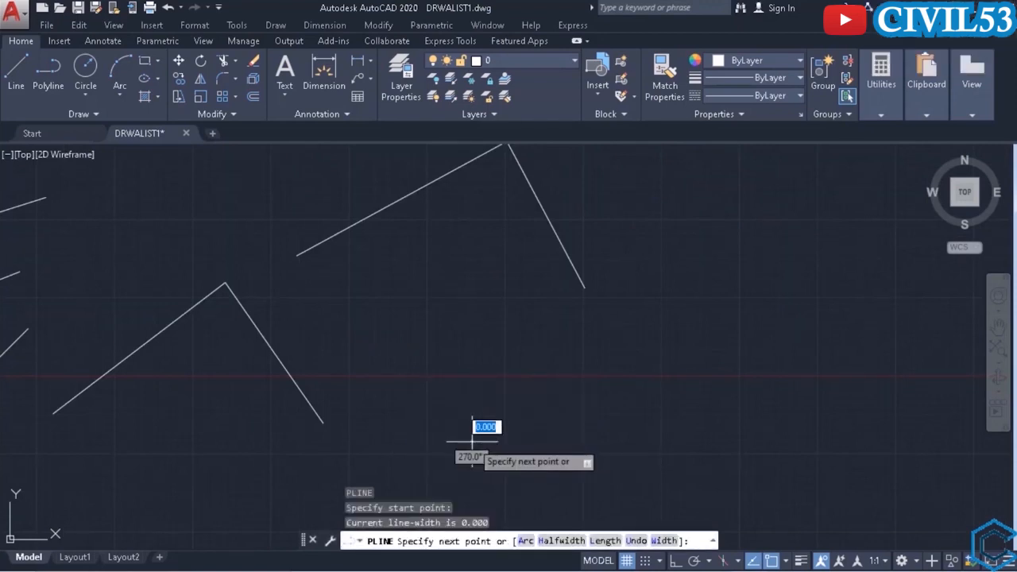
click(725, 270)
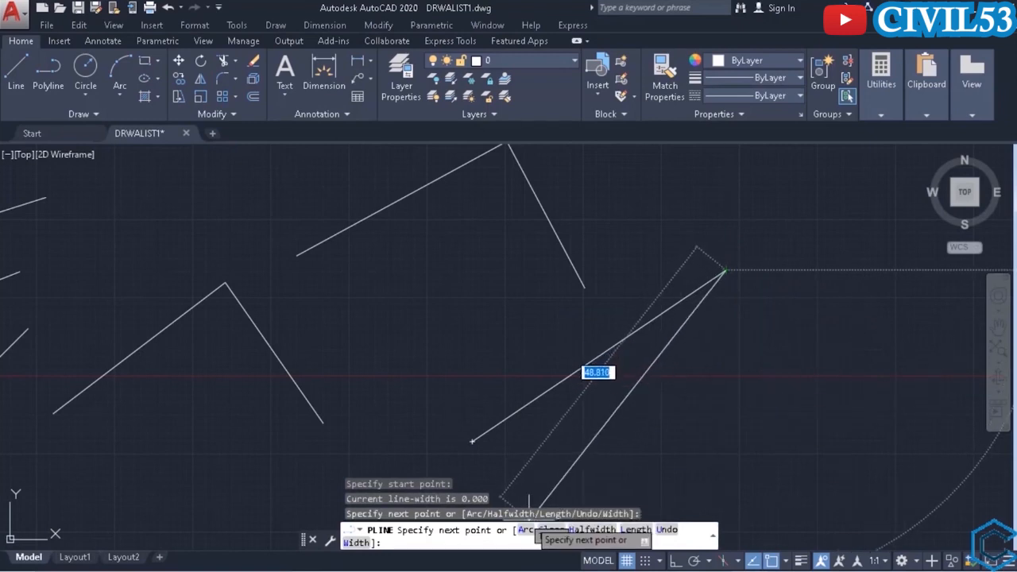
click(526, 532)
middle_drag(885, 373, 592, 342)
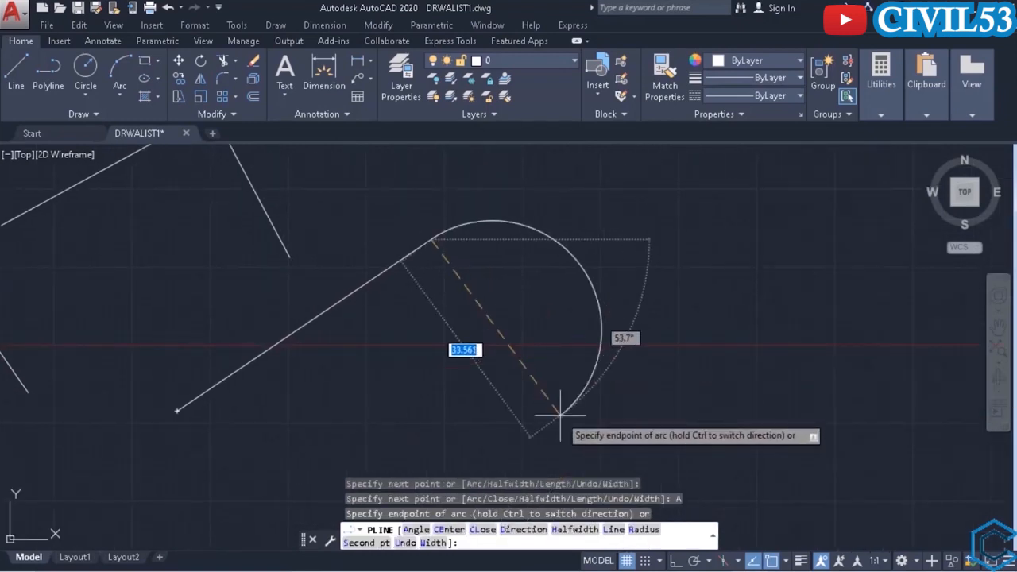
click(559, 414)
Add a second, larger arc below the first one with its direction reversed
middle_drag(566, 409, 536, 231)
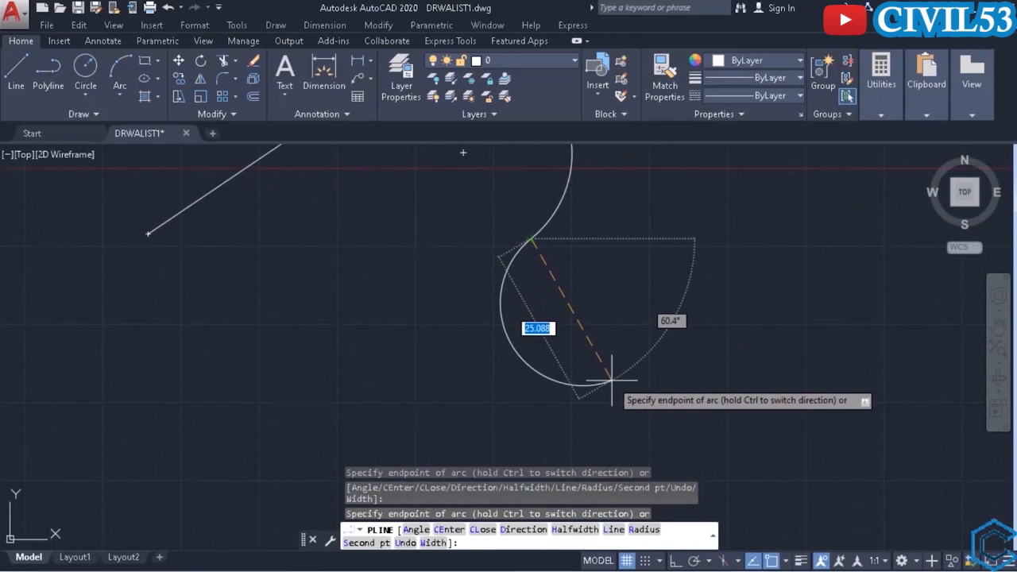
key(ctrl)
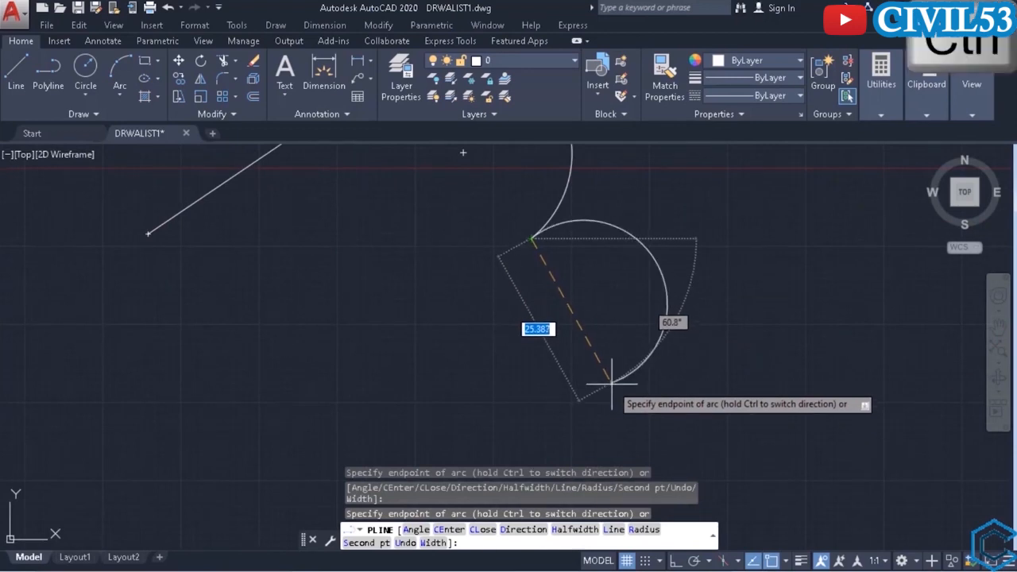
click(671, 450)
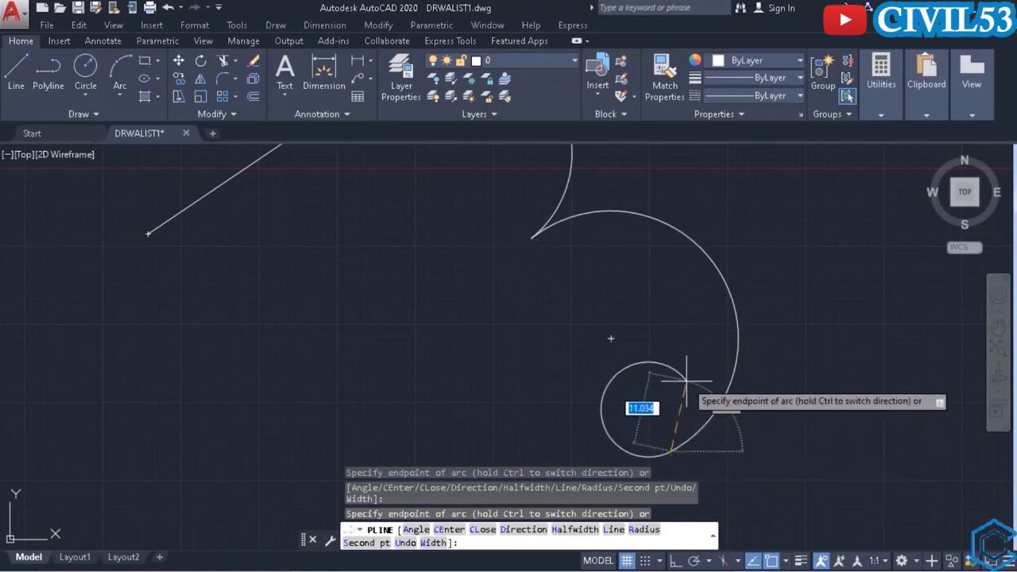
Return to the Line option, draw two straight segments back to the polyline's start point, and end the command
middle_drag(590, 414, 607, 347)
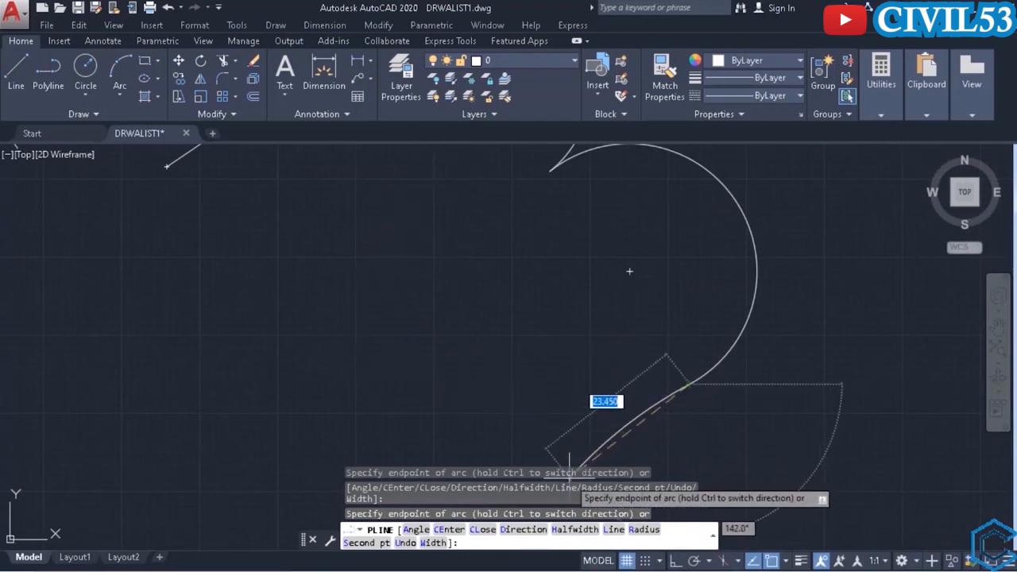
click(618, 538)
middle_drag(361, 311, 463, 391)
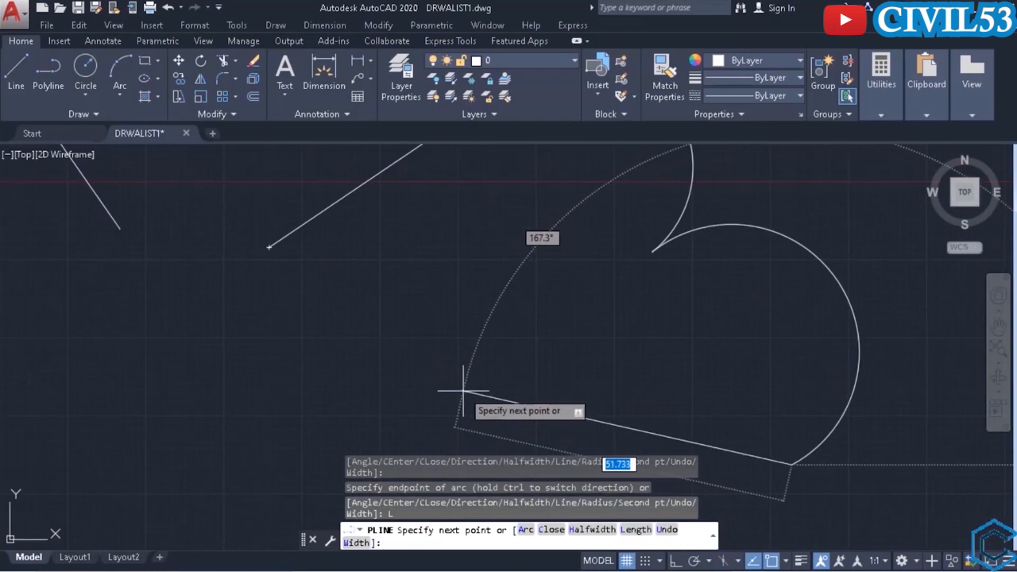
click(392, 348)
middle_drag(327, 327, 431, 436)
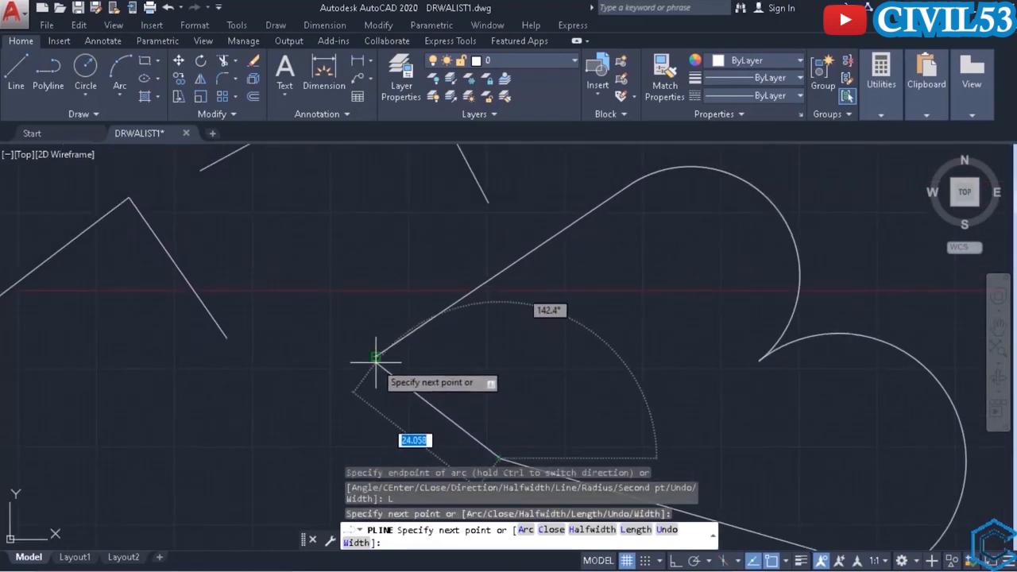
click(375, 357)
mouse_move(251, 410)
middle_down()
mouse_move(274, 389)
mouse_move(425, 362)
middle_up()
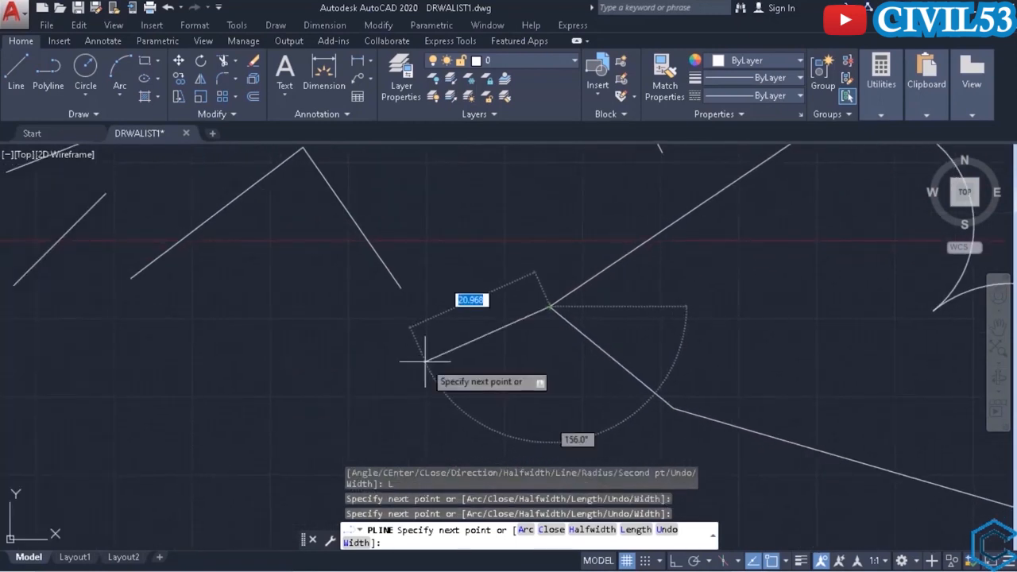
key(Escape)
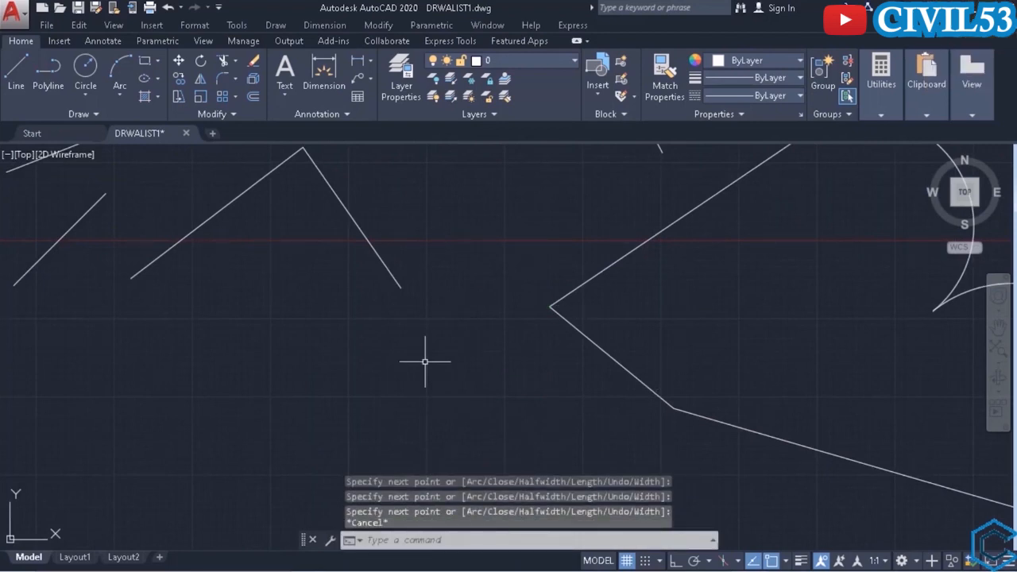
Start another polyline in the empty area below with a rising straight segment about 36 units long at about 30°
middle_drag(425, 361, 374, 301)
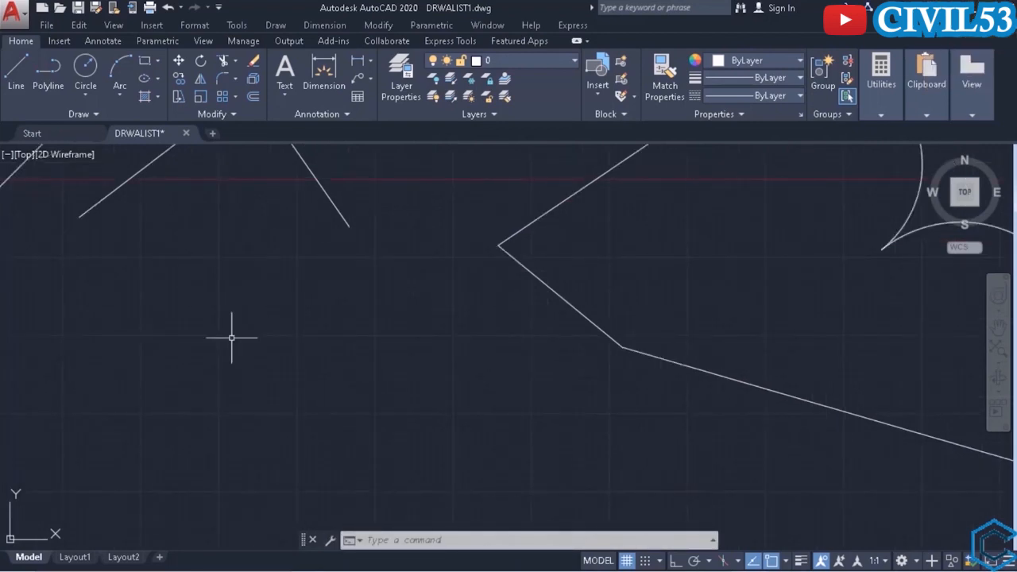
text(PL)
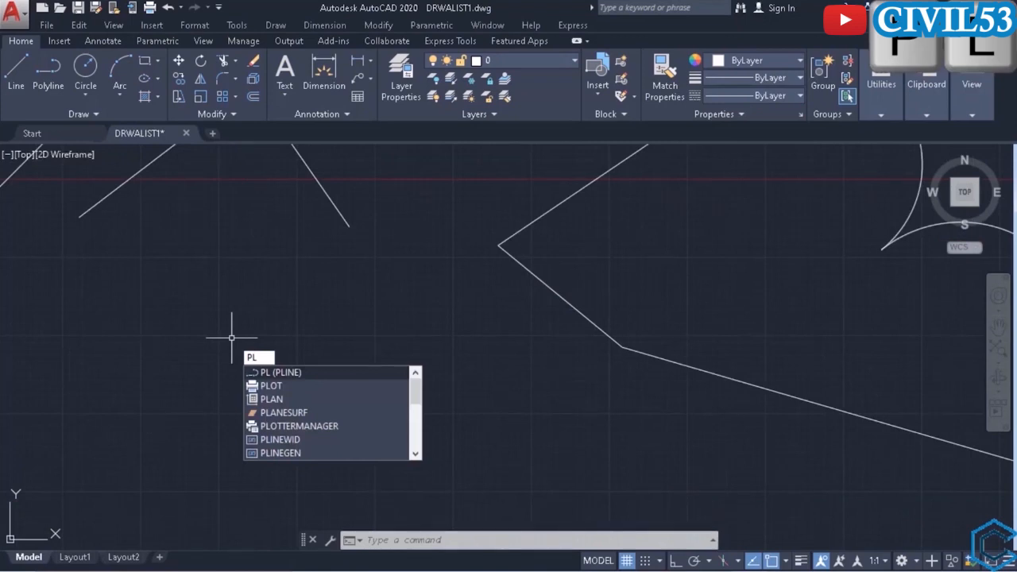
key(Return)
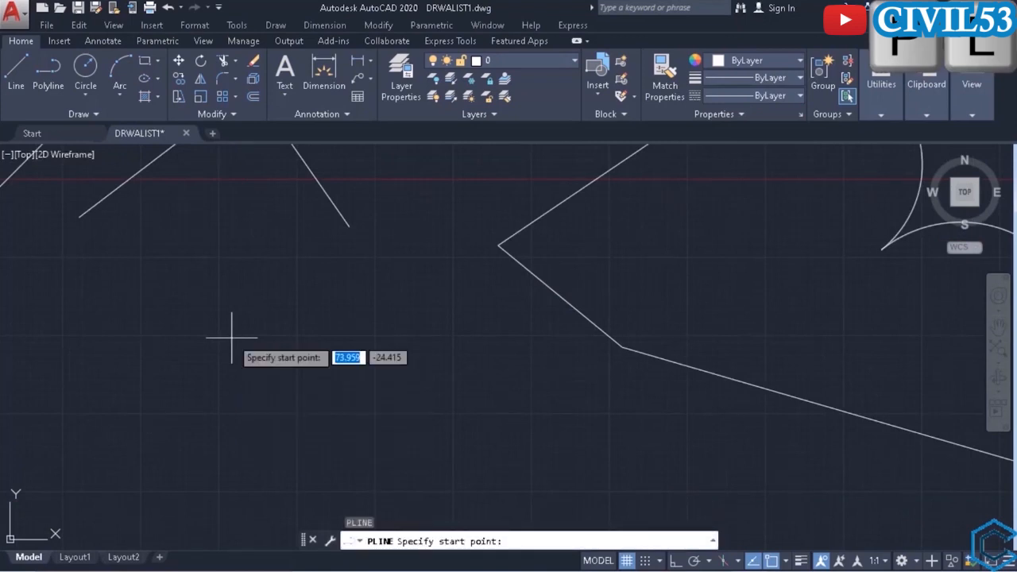
click(240, 412)
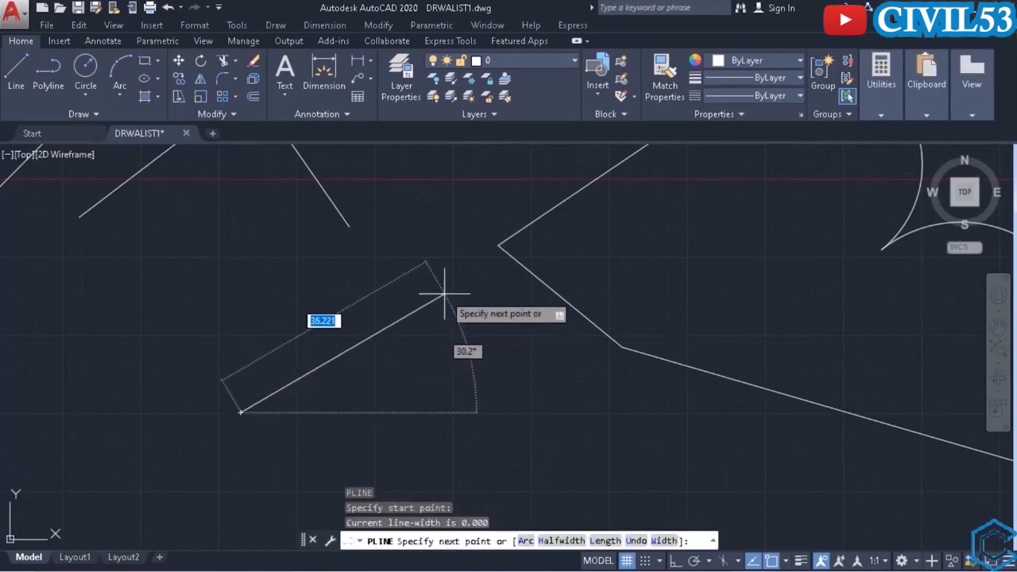
click(444, 294)
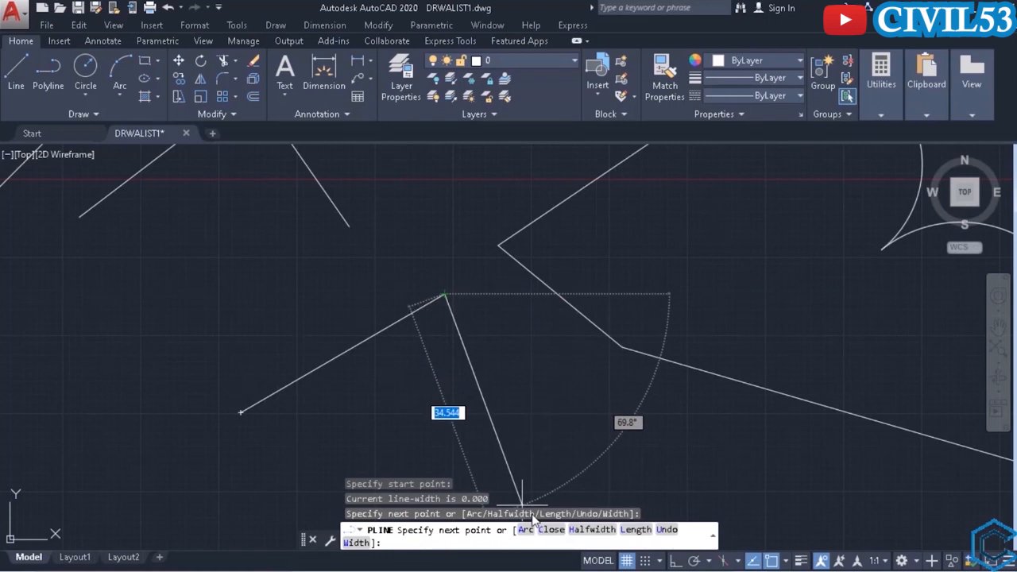
Switch the polyline to the Arc option and add an arc curving downward from the segment's upper end
text(a)
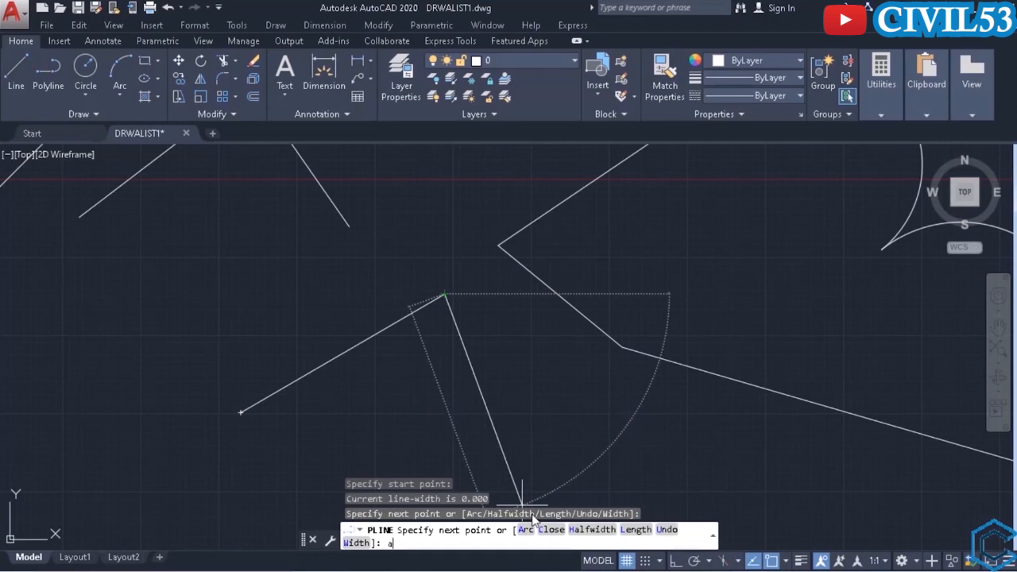
key(Return)
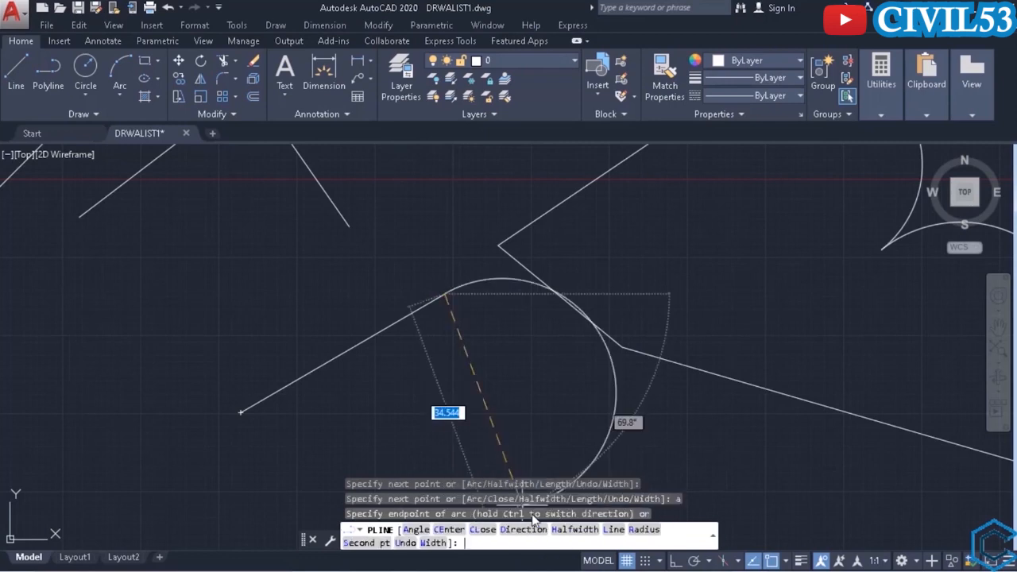
middle_drag(547, 385, 435, 312)
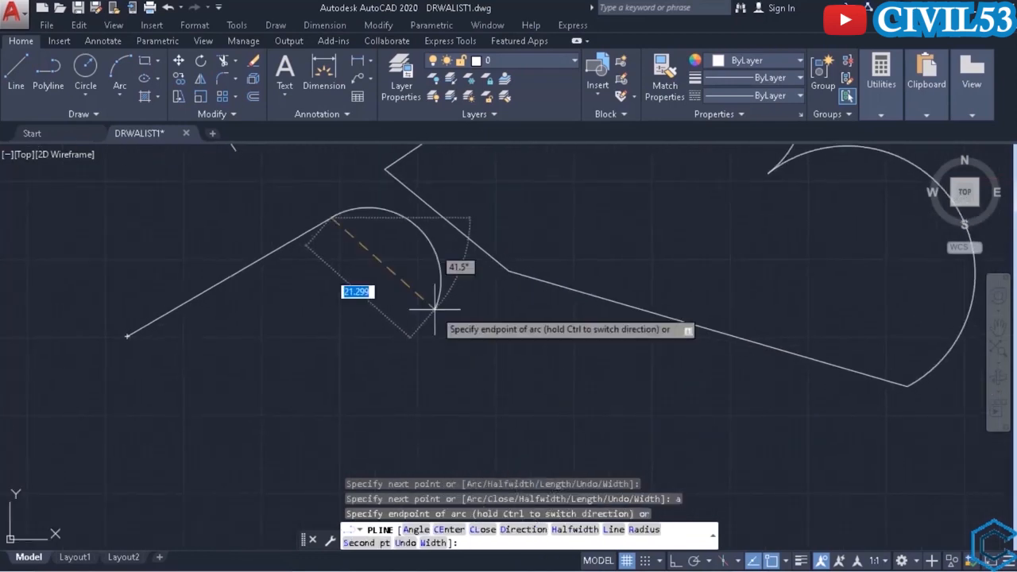
click(457, 364)
Switch back to the Line option, add a straight segment sloping downward, and close the polyline with the Close option
middle_drag(447, 350, 436, 305)
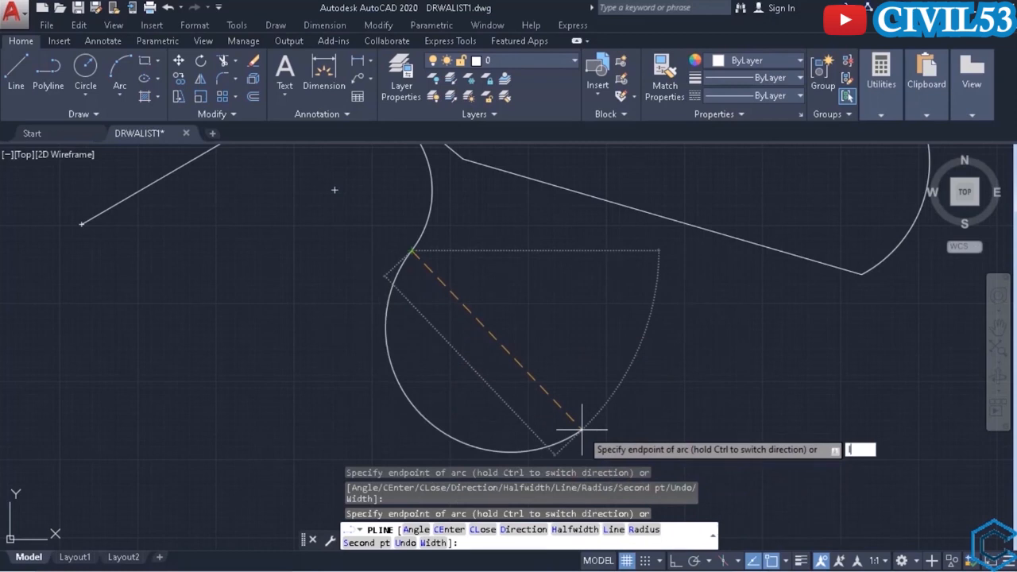
key(Return)
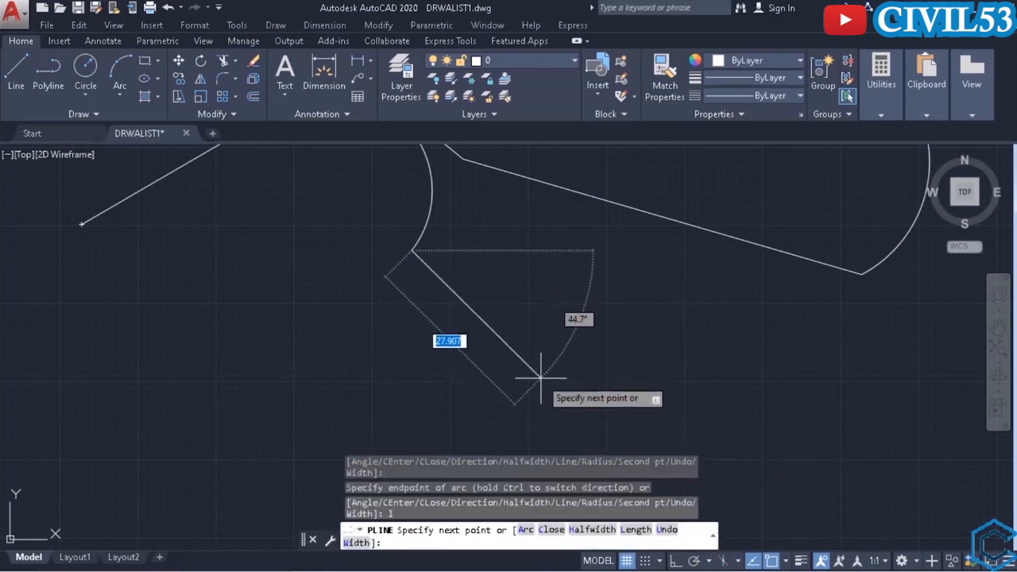
click(537, 409)
middle_drag(361, 409, 540, 401)
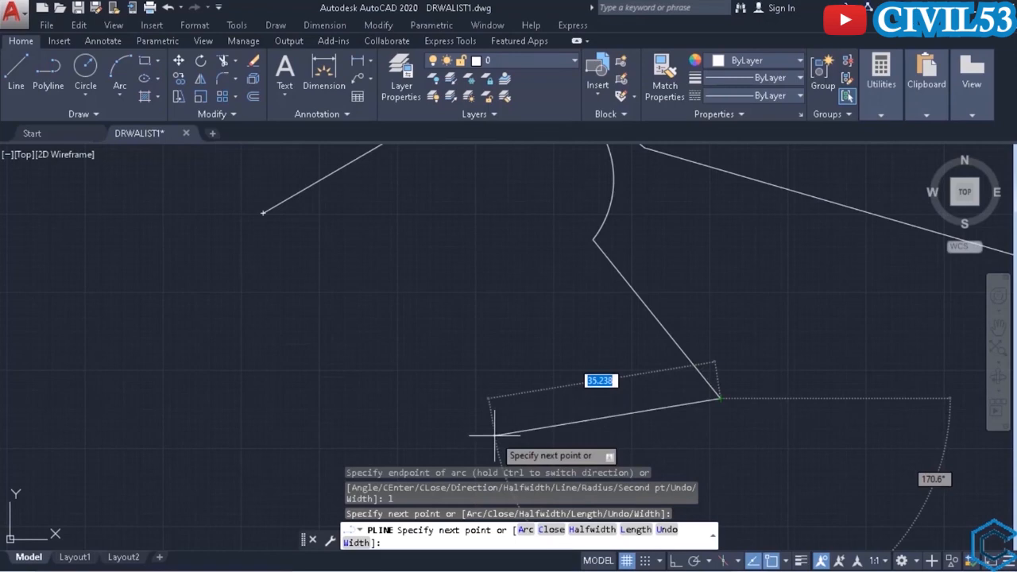
text(c)
key(Return)
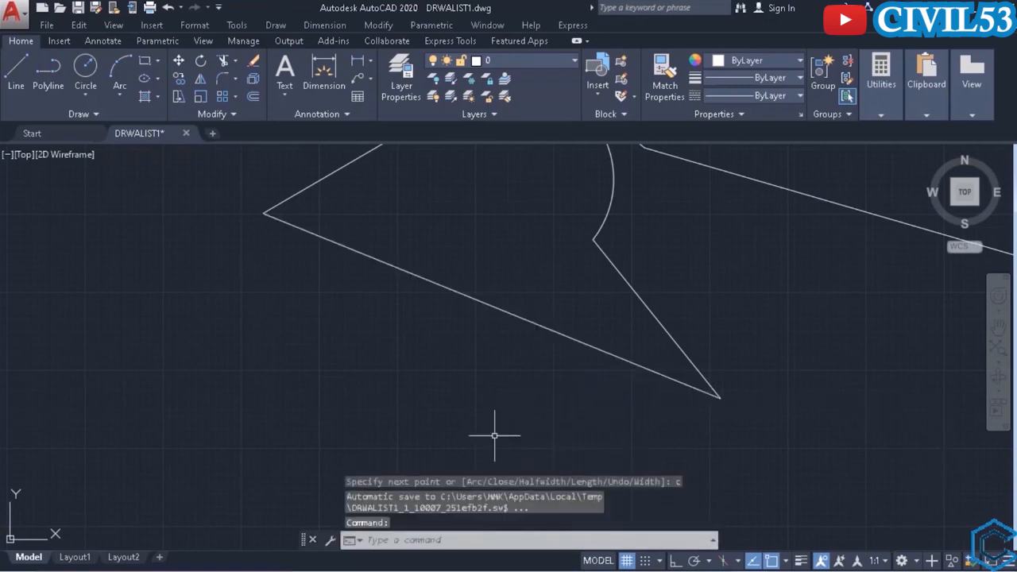